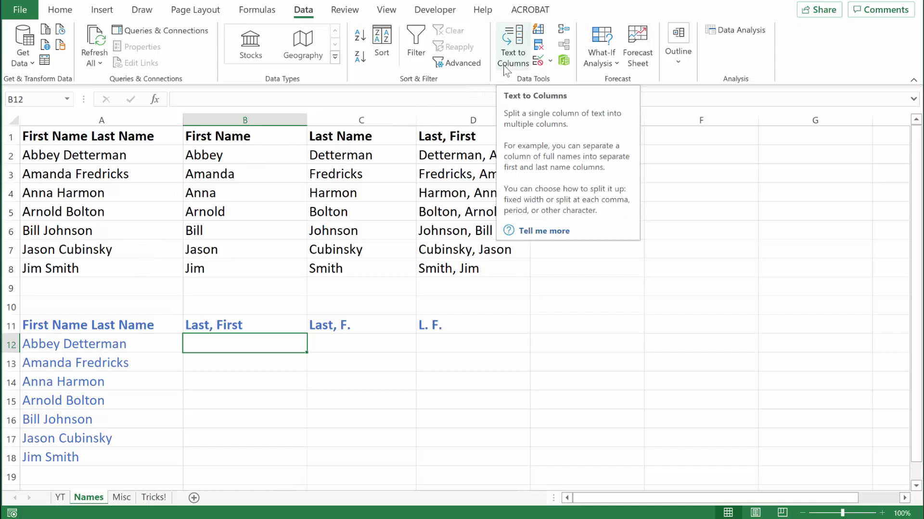
# Enter the first person's name as 'Last, First' in B12 and Flash Fill B12:B18
pyautogui.click(459, 162)
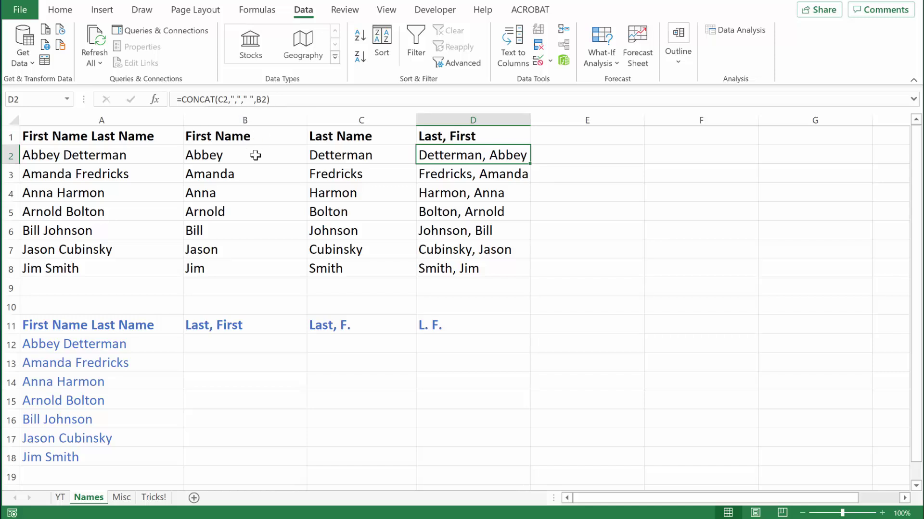
pyautogui.click(204, 342)
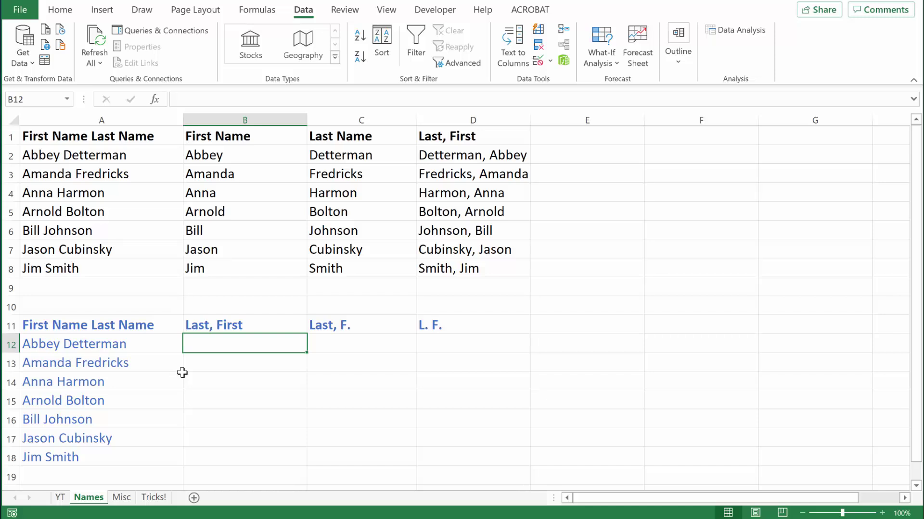
pyautogui.press('F2')
pyautogui.press('F2')
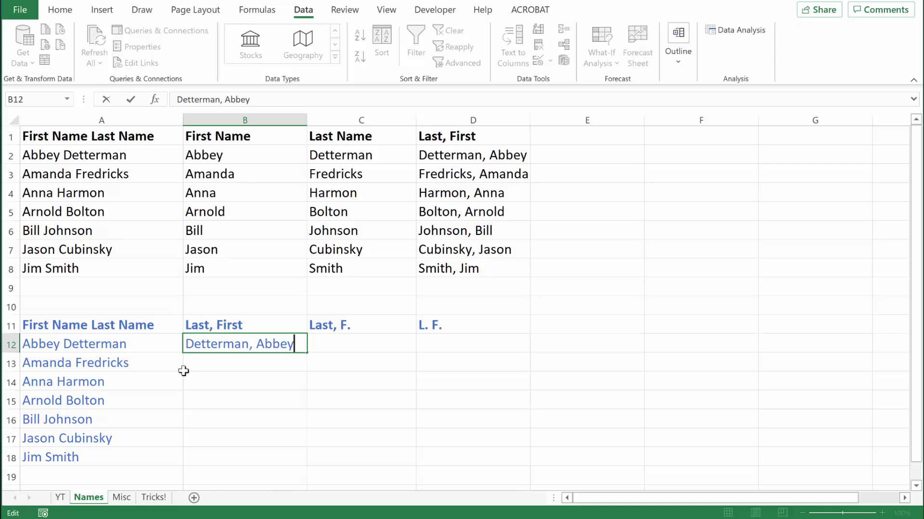
pyautogui.press('Return')
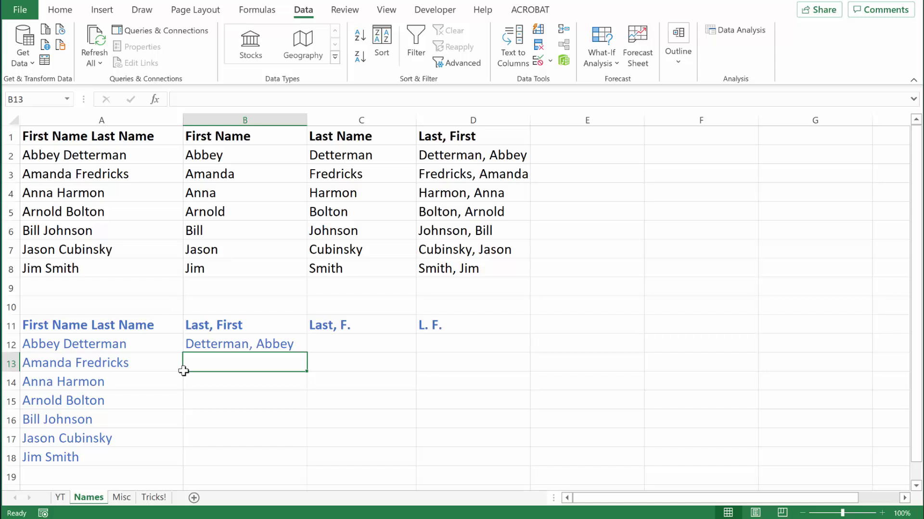
pyautogui.press('Up')
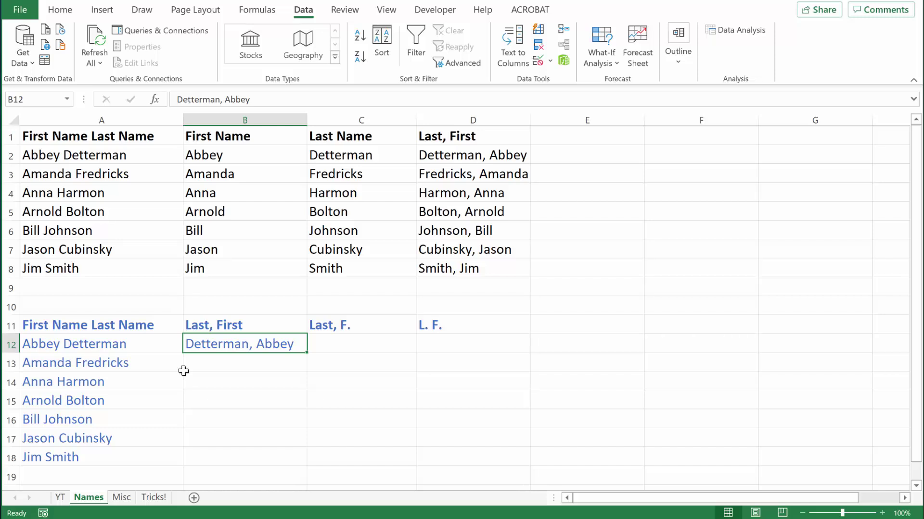
pyautogui.hotkey('ctrl', 'e')
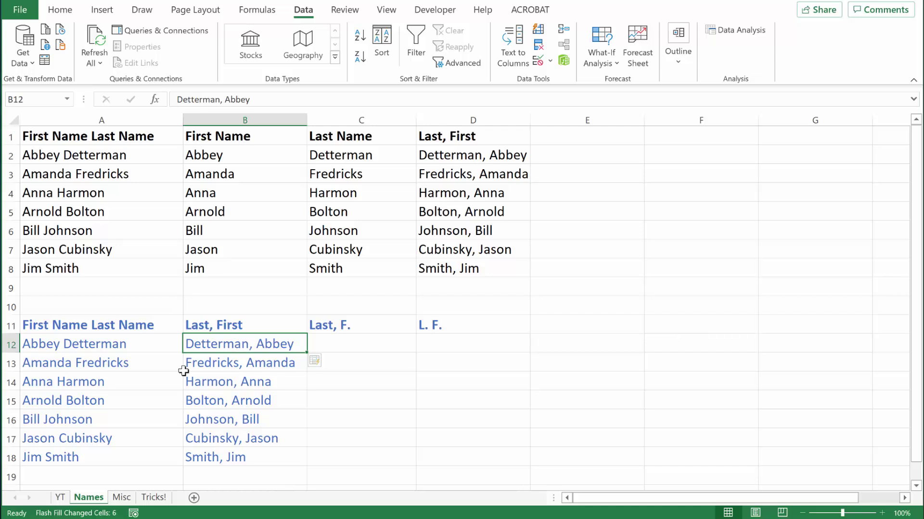
pyautogui.press('Right')
# Enter the first surname plus first initial in C12 and Flash Fill C12:C18 in that format
pyautogui.write('De')
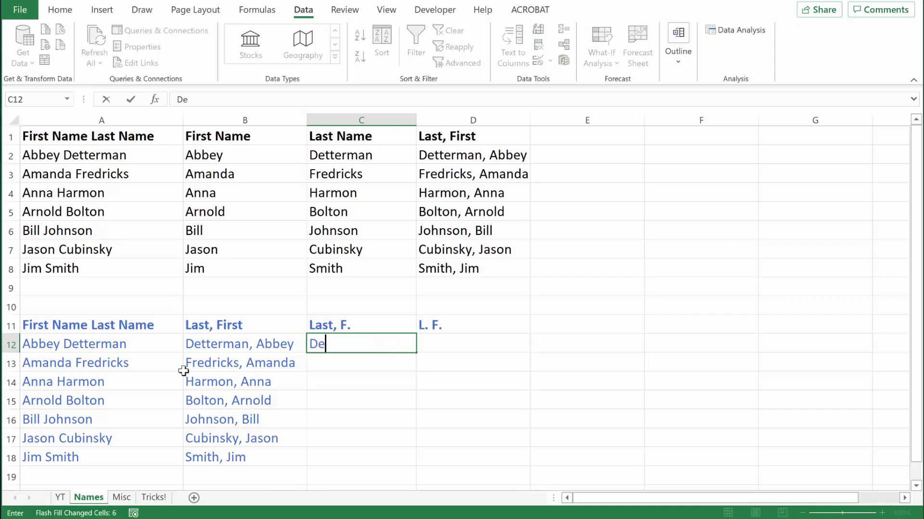
pyautogui.write('tterman, A.')
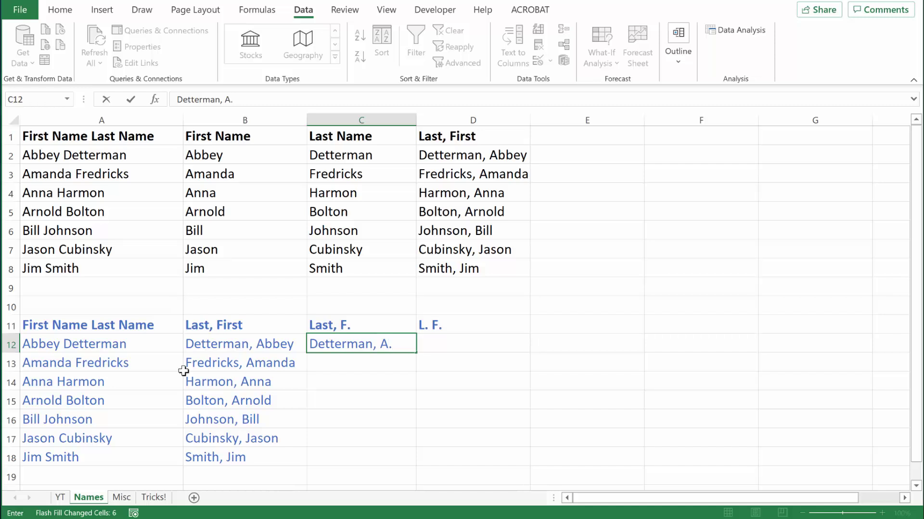
pyautogui.hotkey('ctrl', 'Return')
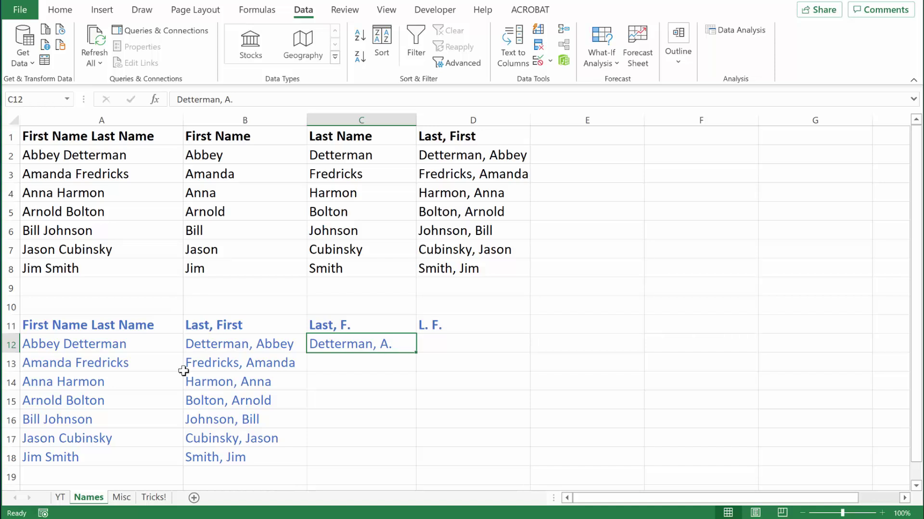
pyautogui.hotkey('ctrl', 'e')
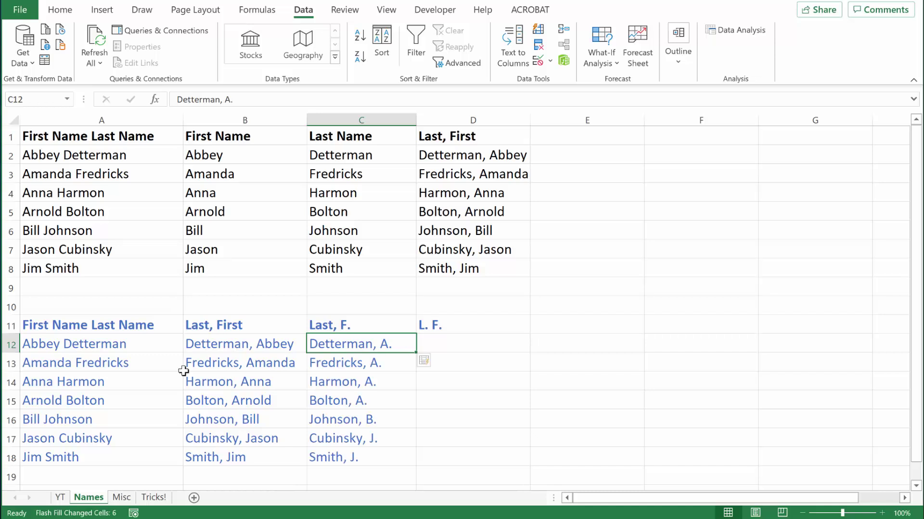
pyautogui.press('Right')
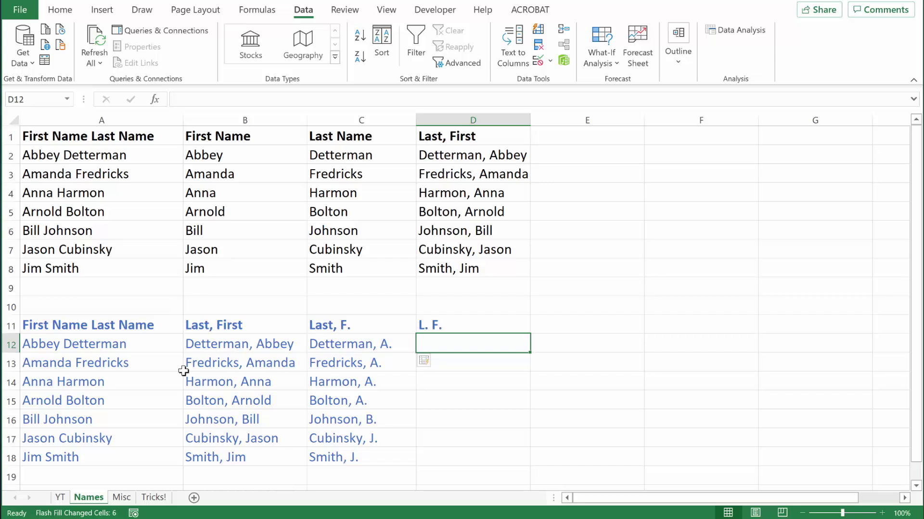
# Type the example initials 'D. A.' in D12 and Flash Fill initials down D12:D18
pyautogui.write('D.')
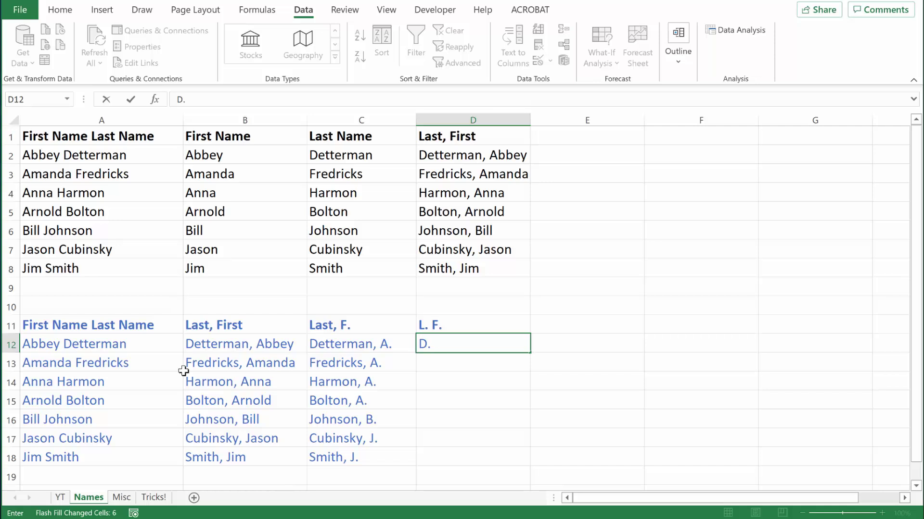
pyautogui.write(' A.')
pyautogui.hotkey('ctrl', 'Return')
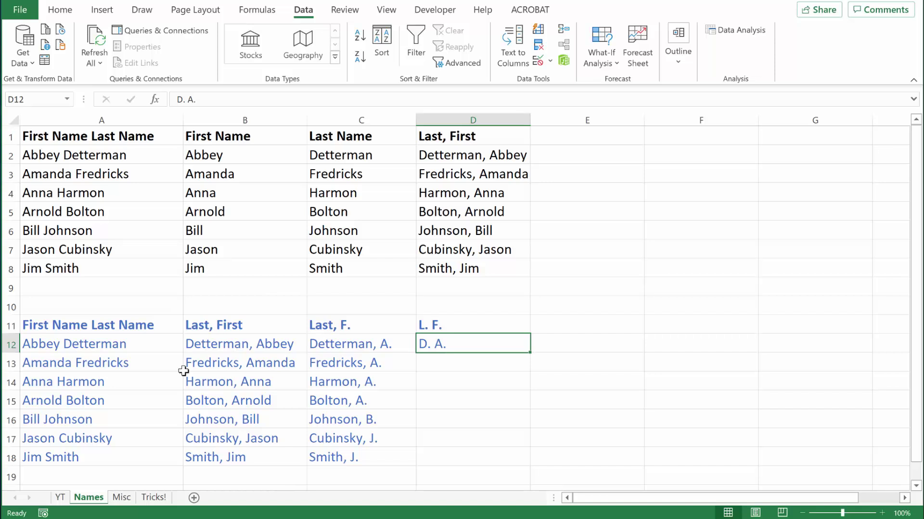
pyautogui.hotkey('ctrl', 'e')
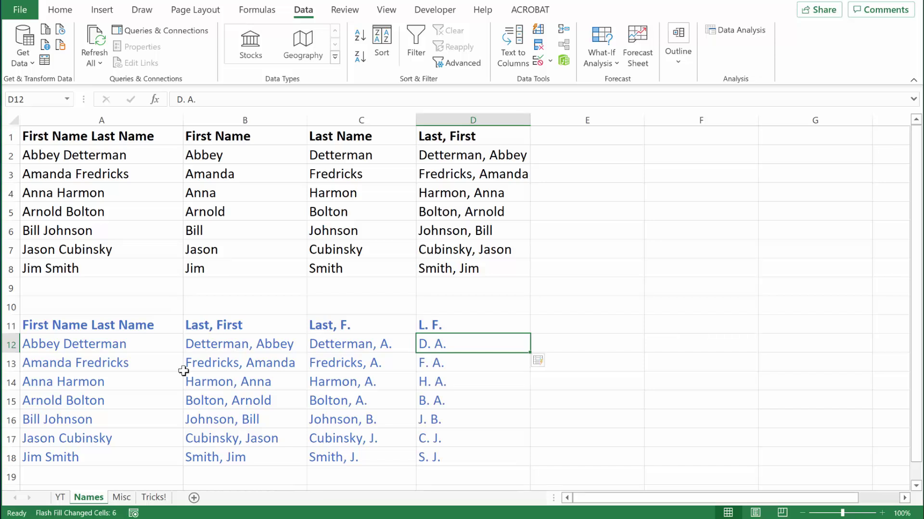
# On the Misc sheet, Flash Fill usernames from emails and emails from surname plus birth year
pyautogui.click(122, 497)
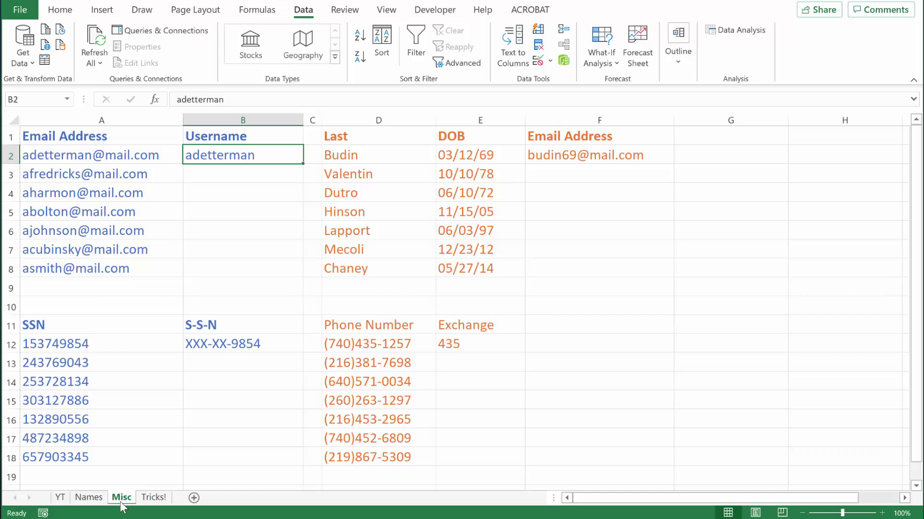
pyautogui.hotkey('ctrl', 'e')
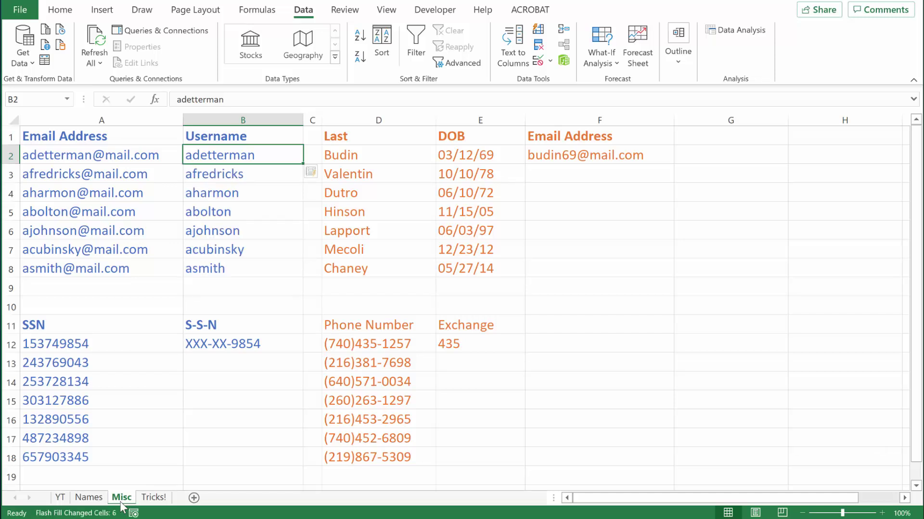
pyautogui.press('Right')
pyautogui.press('Right')
pyautogui.press('Right')
pyautogui.press('Right')
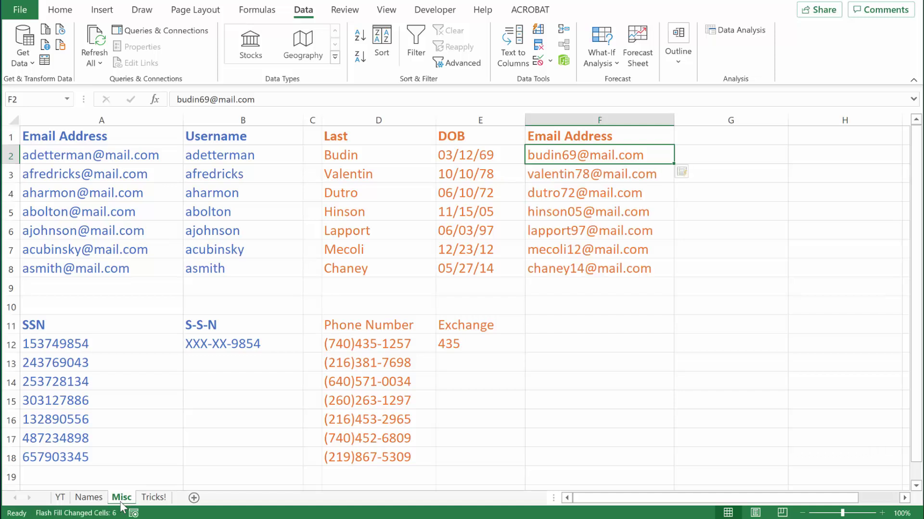
pyautogui.click(198, 344)
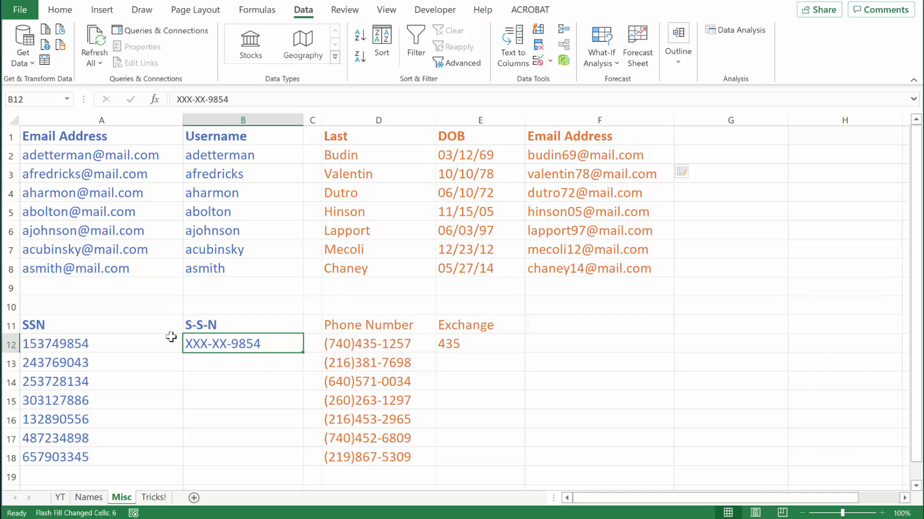
# Flash Fill masked XXX-XX SSNs into B12:B18 and three-digit phone exchanges like 435 into E12:E18
pyautogui.hotkey('ctrl', 'e')
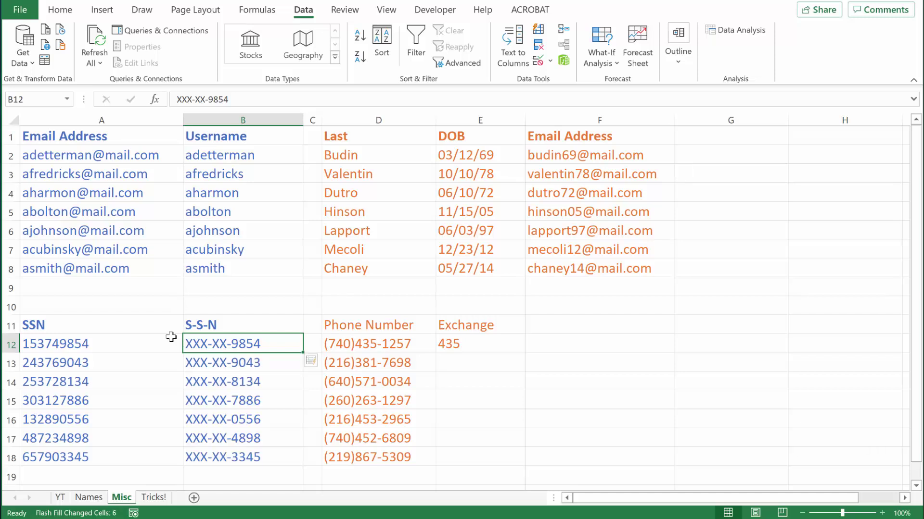
pyautogui.press('Right')
pyautogui.press('Right')
pyautogui.press('Right')
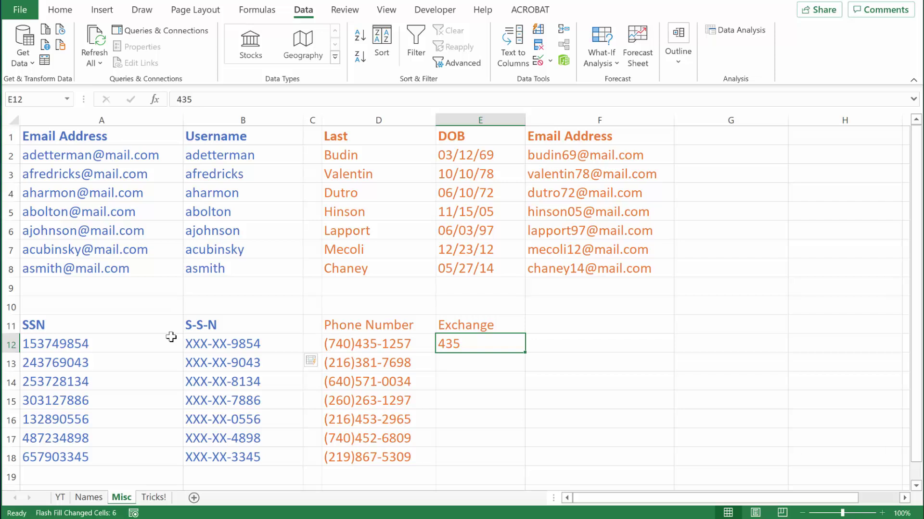
pyautogui.hotkey('ctrl', 'e')
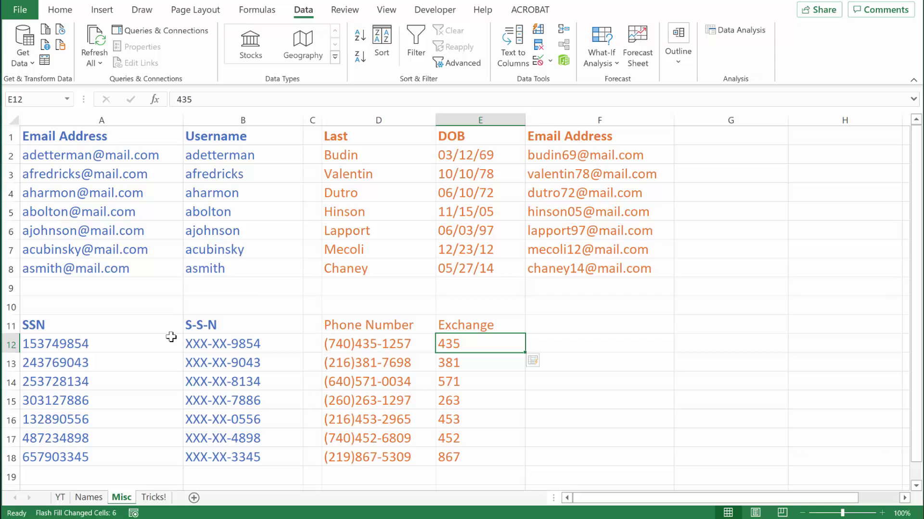
# Switch to the Tricks! sheet holding first, middle-initial and last name columns
pyautogui.click(153, 498)
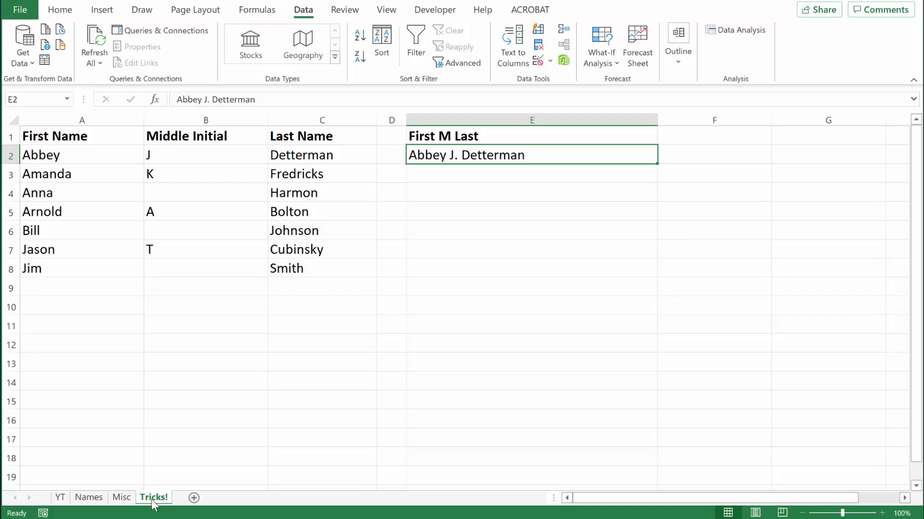
pyautogui.hotkey('ctrl', 'e')
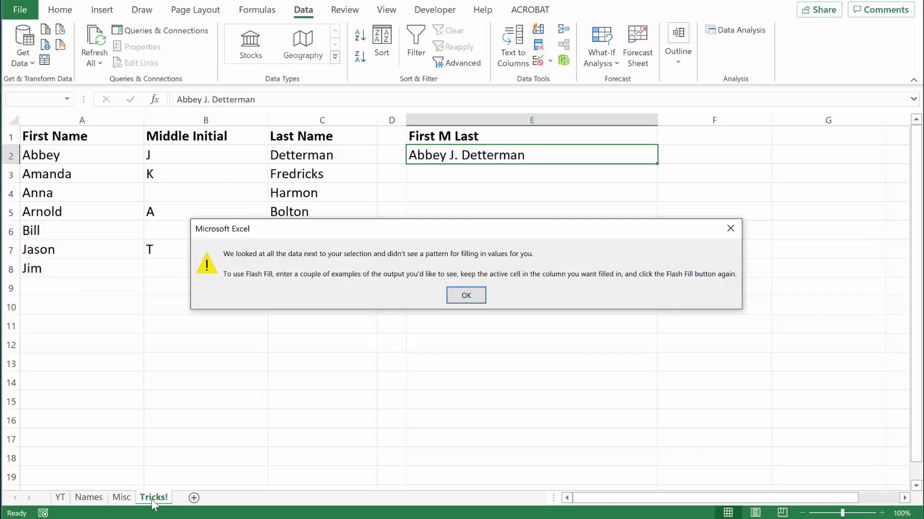
pyautogui.press('Return')
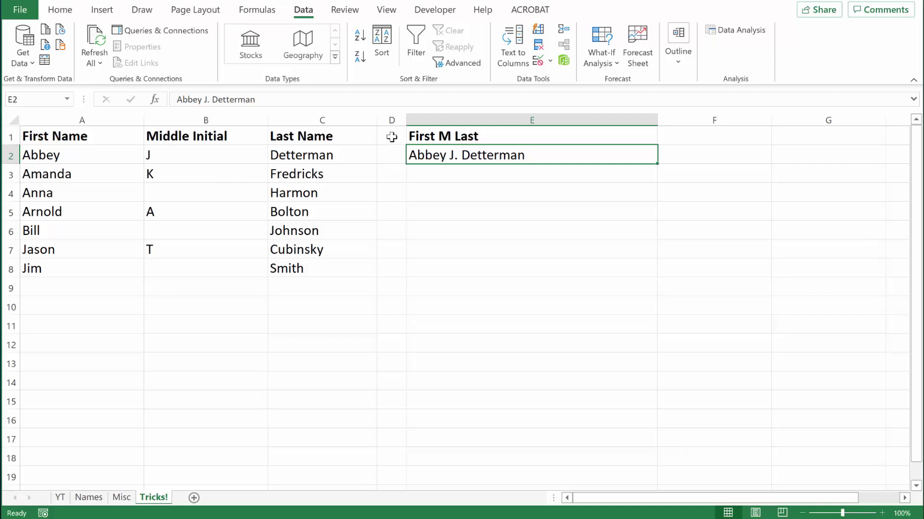
# Leave separator cell D1 empty, then Flash Fill First M. Last full names from E2's example
pyautogui.click(392, 137)
pyautogui.doubleClick(392, 137)
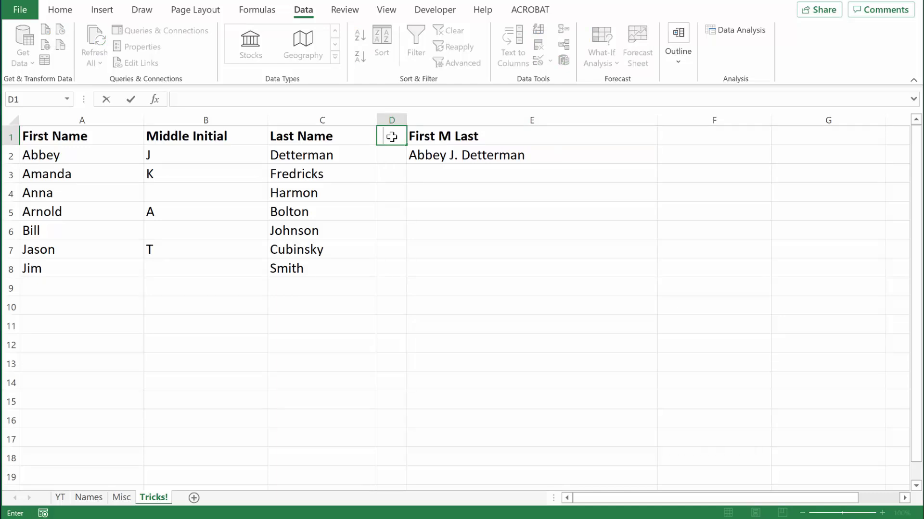
pyautogui.press('Return')
pyautogui.press('Right')
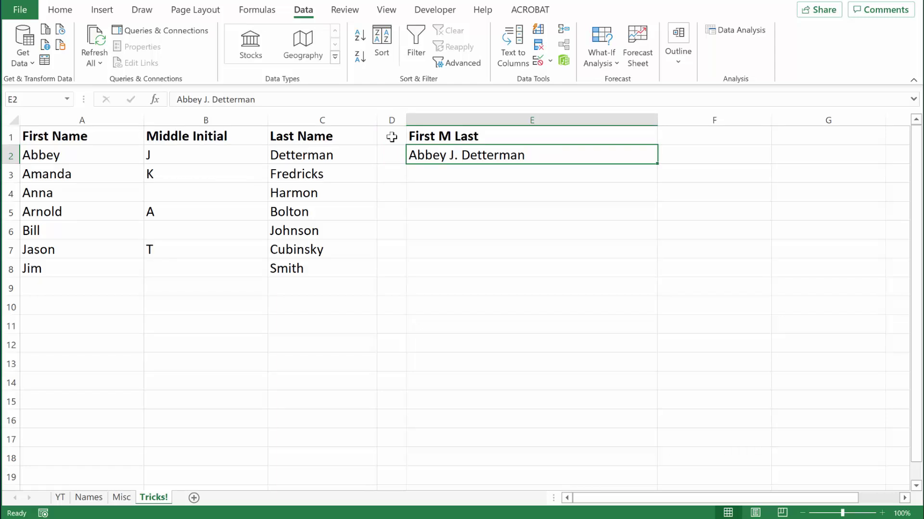
pyautogui.hotkey('ctrl', 'e')
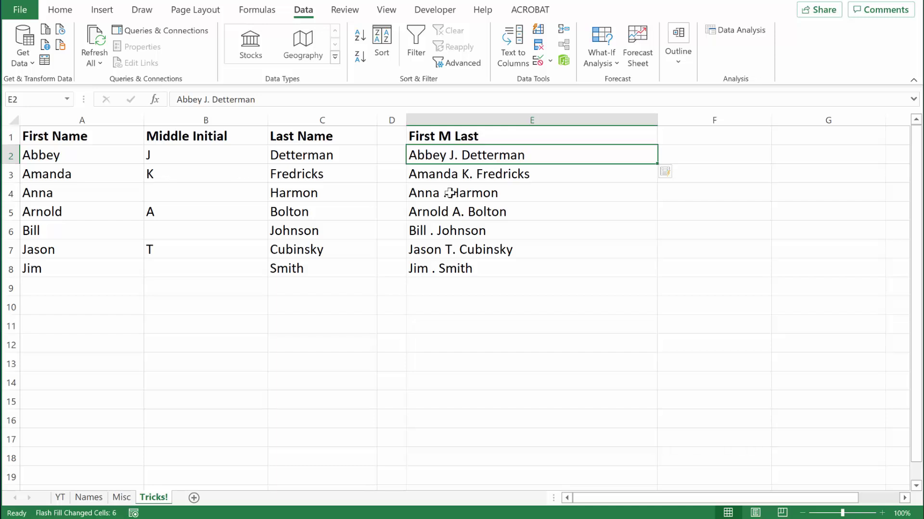
# Delete the stray period in E4's full name so Flash Fill also corrects E6 and E8
pyautogui.doubleClick(449, 193)
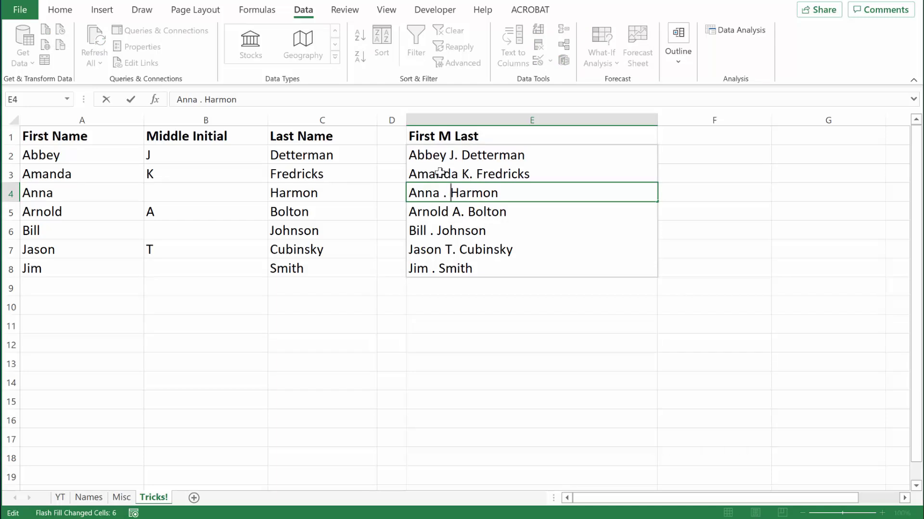
pyautogui.press('BackSpace')
pyautogui.press('BackSpace')
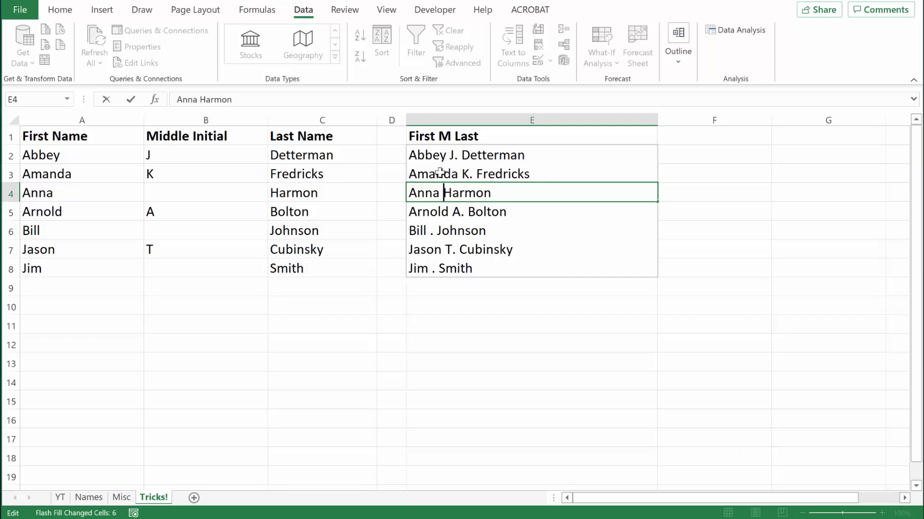
pyautogui.press('Return')
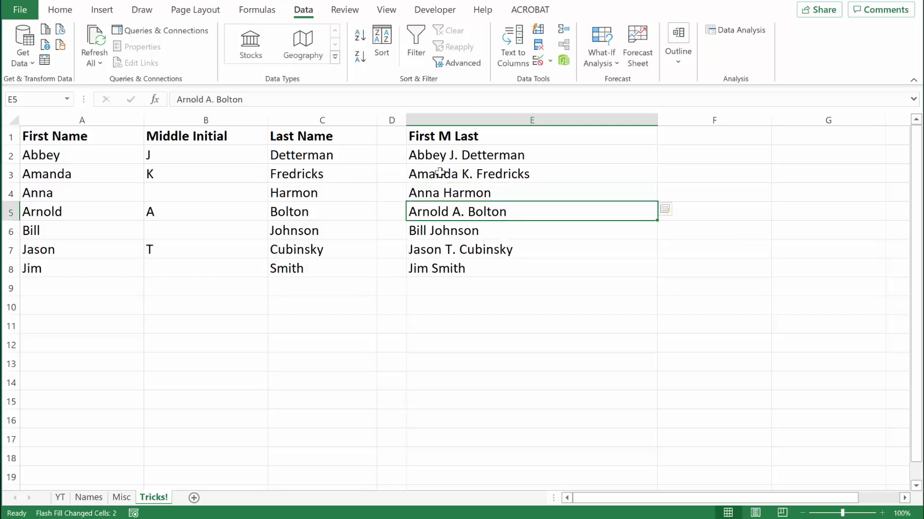